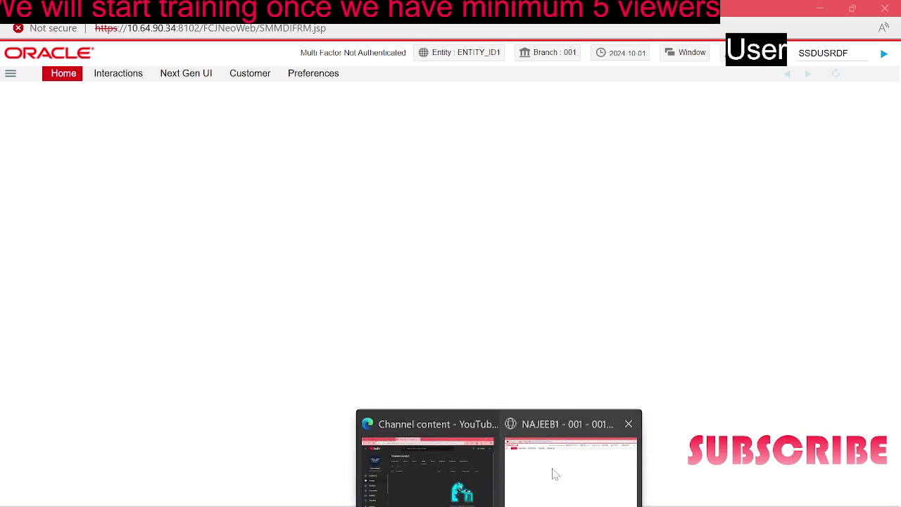
- Bring the FLEXCUBE home page forward and clear SSDUSRDF from the function ID box
click(555, 474)
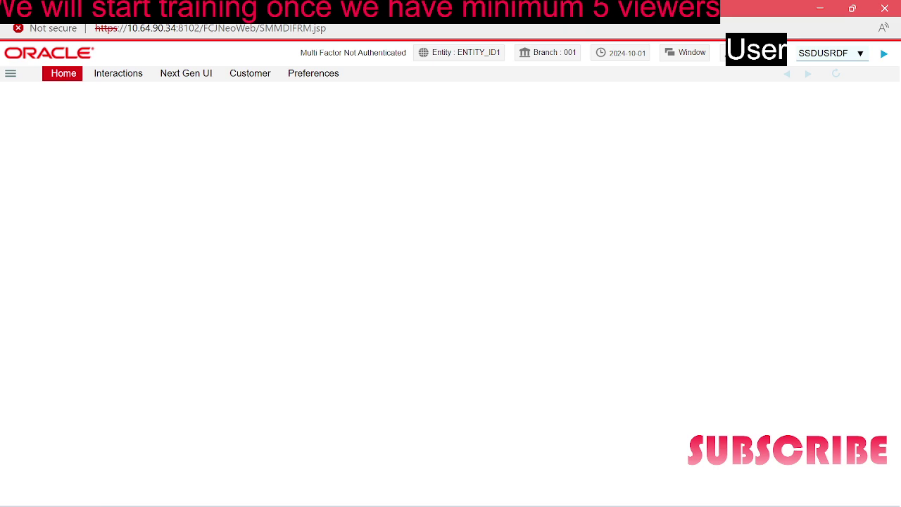
click(806, 55)
key(BackSpace)
click(753, 57)
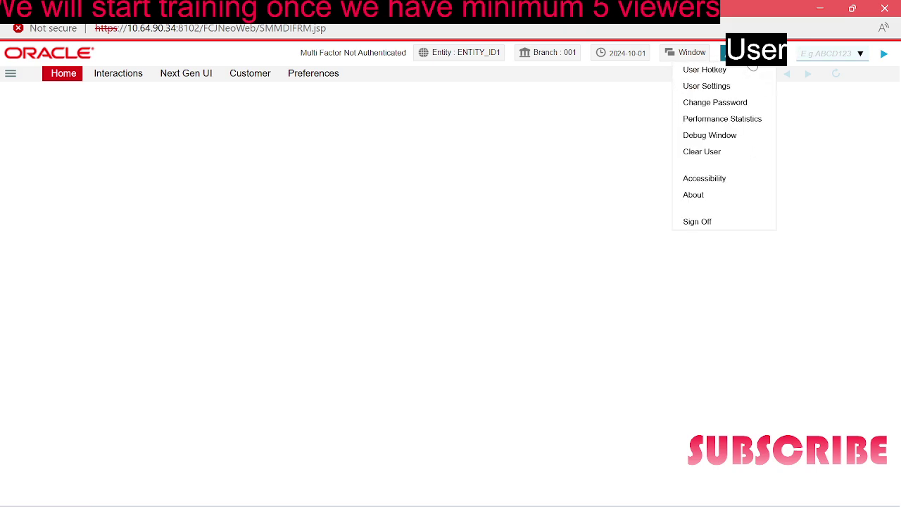
click(750, 62)
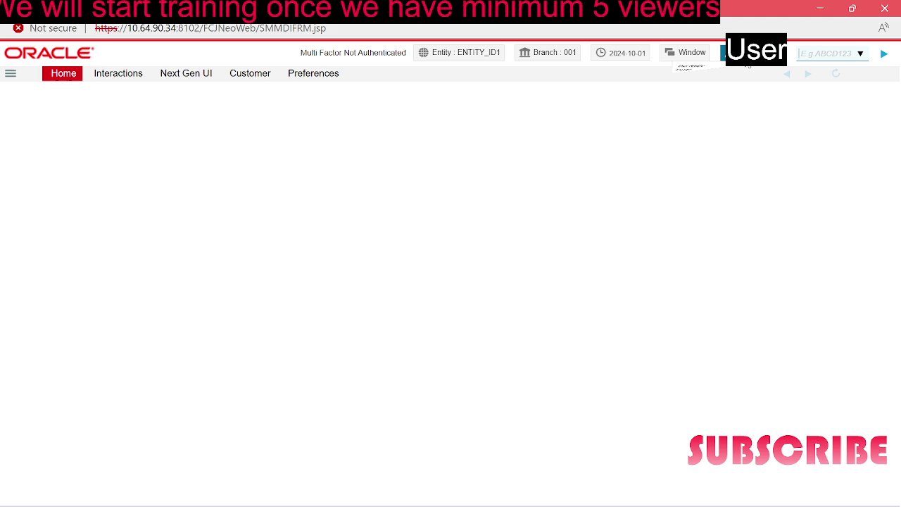
click(729, 53)
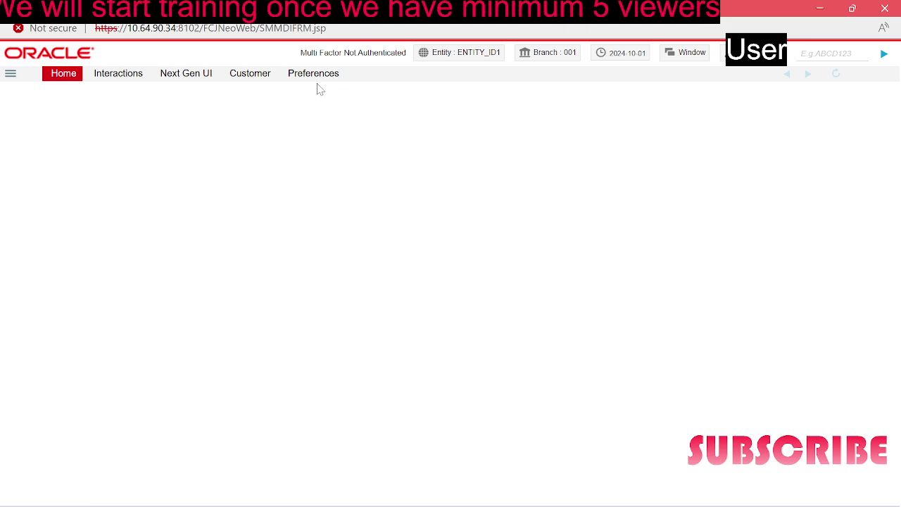
click(14, 79)
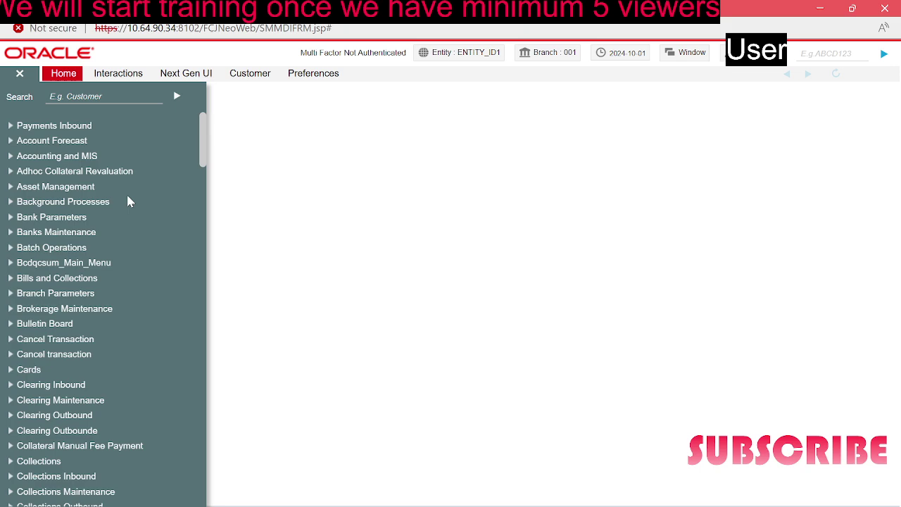
scroll(136, 318, down, 5)
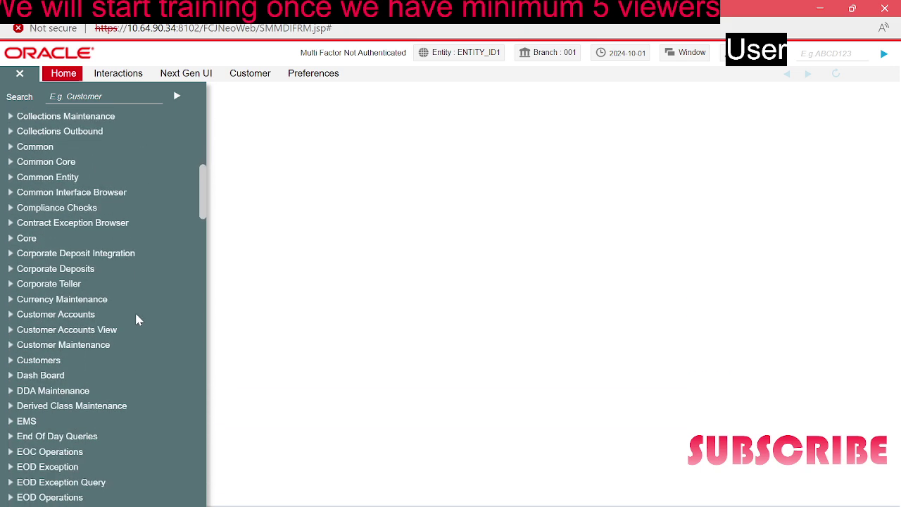
scroll(136, 319, down, 1)
click(105, 96)
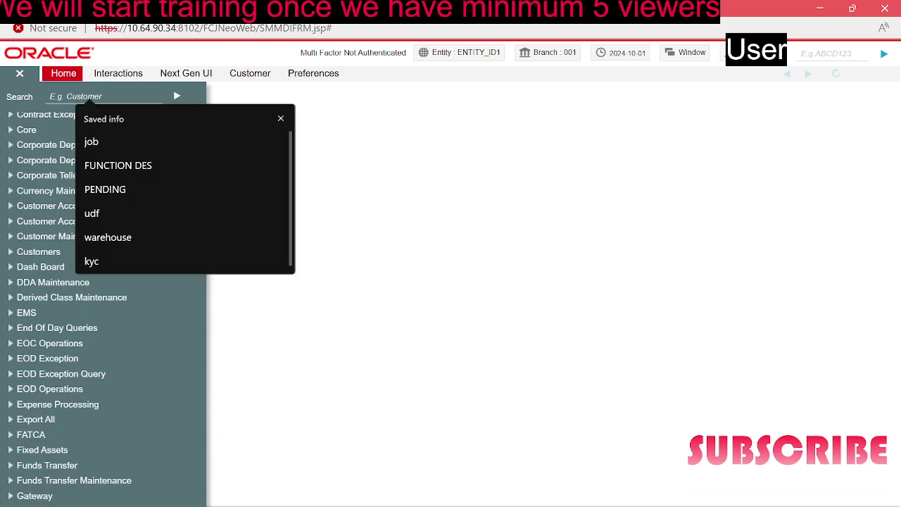
text(customer)
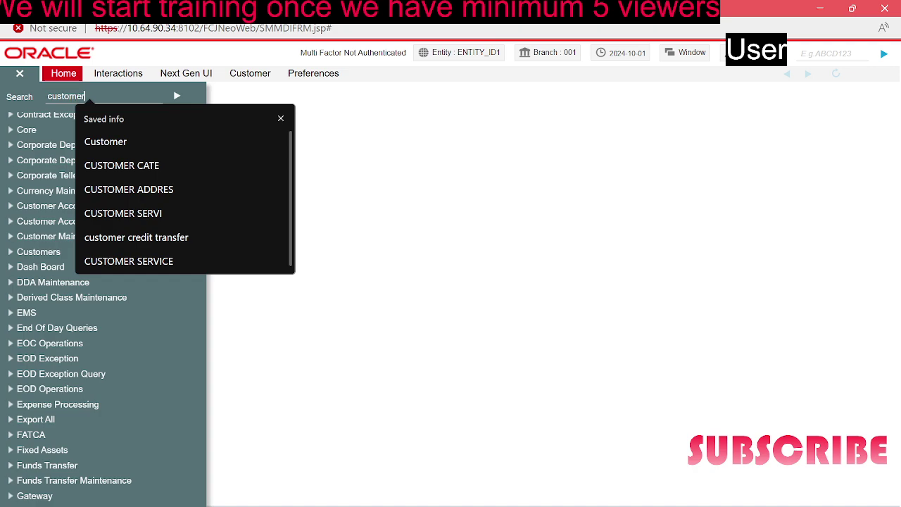
key(Return)
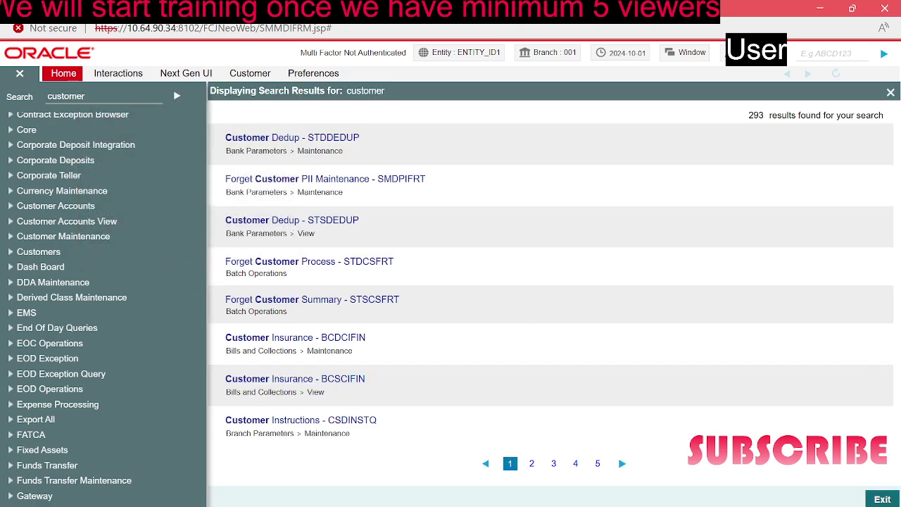
key(ctrl+a)
key(BackSpace)
key(Escape)
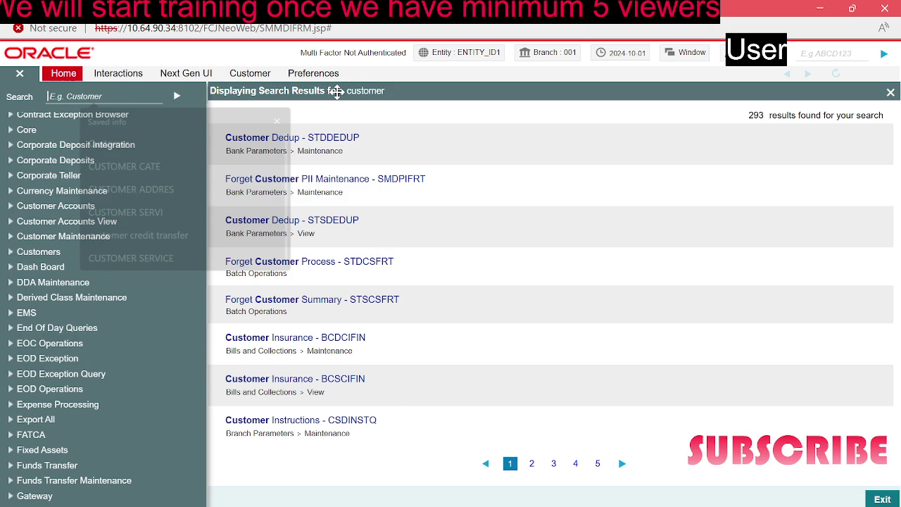
click(14, 74)
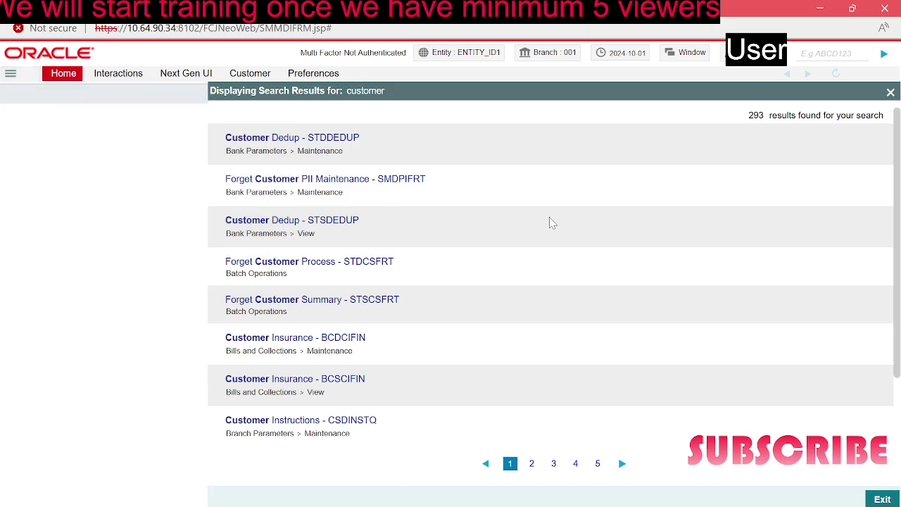
click(891, 92)
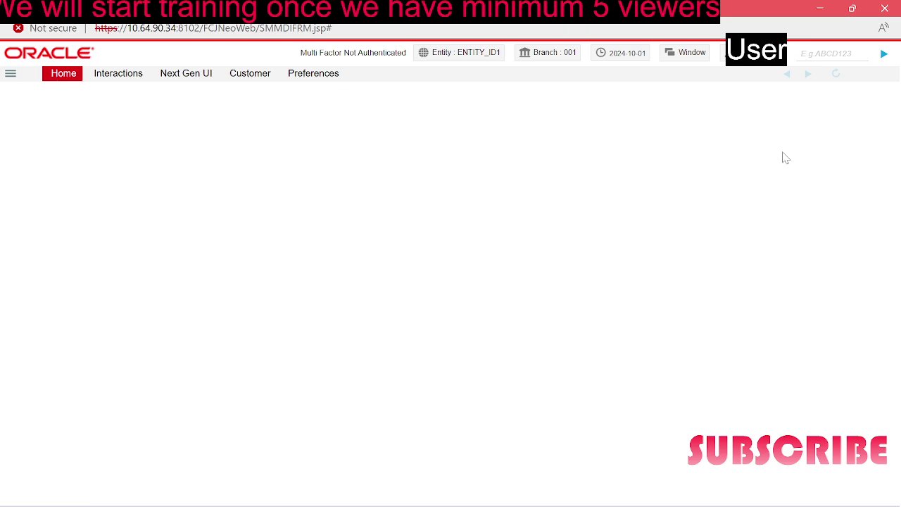
- Launch Customer Maintenance with function ID STDCIF and dismiss the suggestions list
click(804, 54)
text(std)
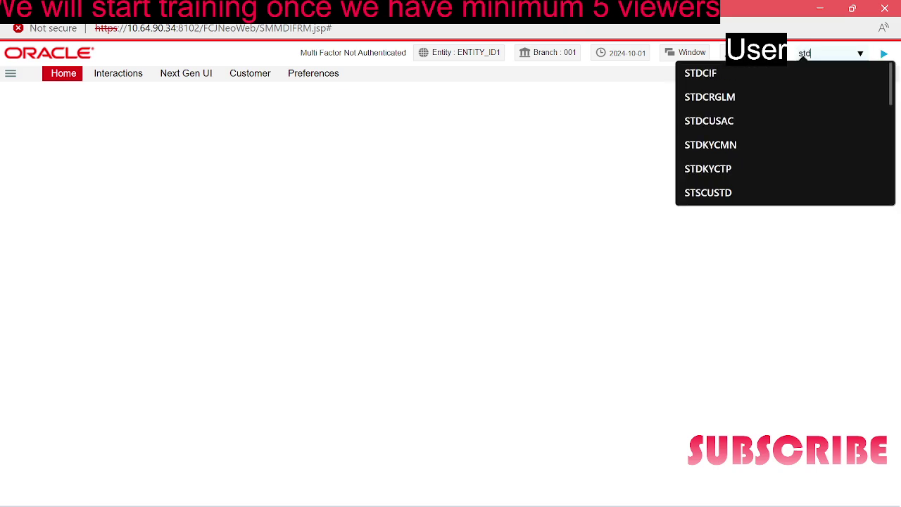
text(cif)
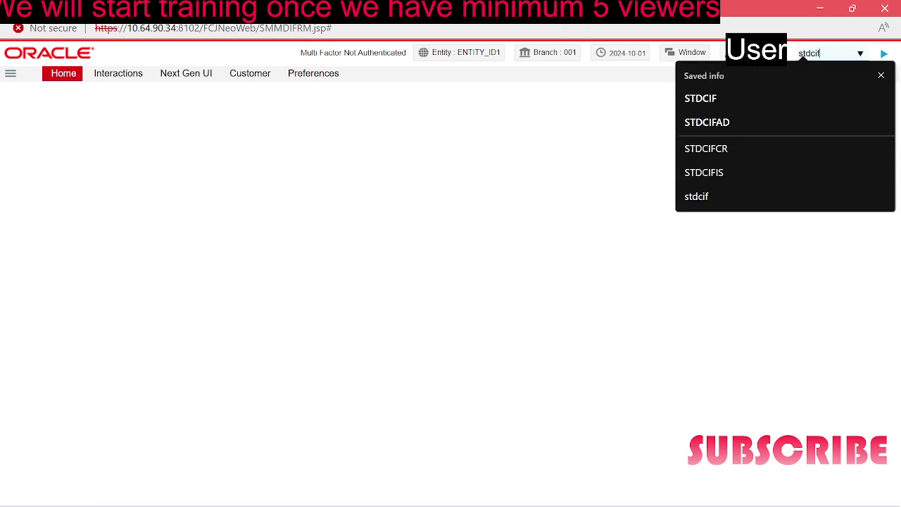
key(Return)
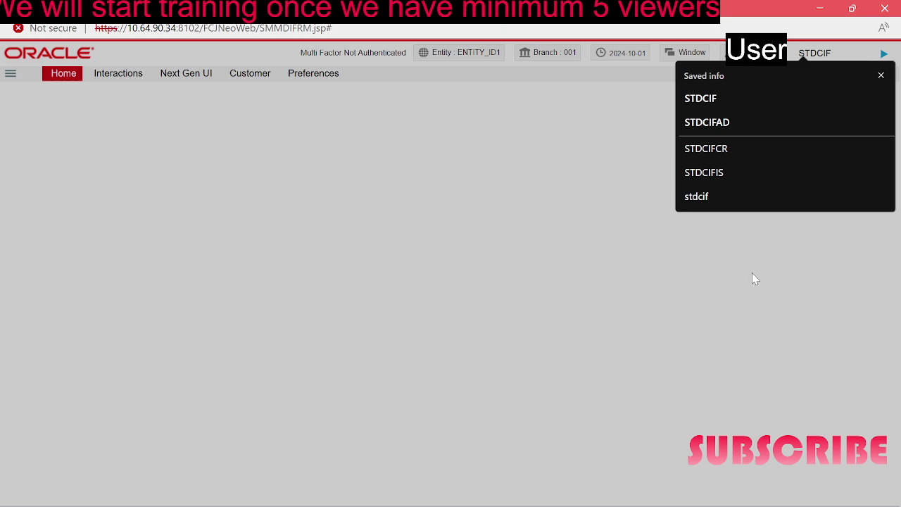
click(819, 197)
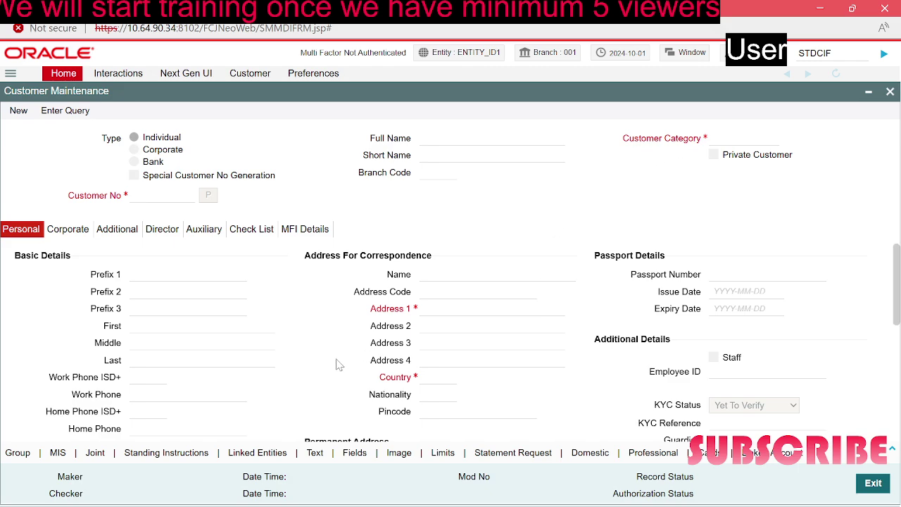
scroll(338, 364, down, 1)
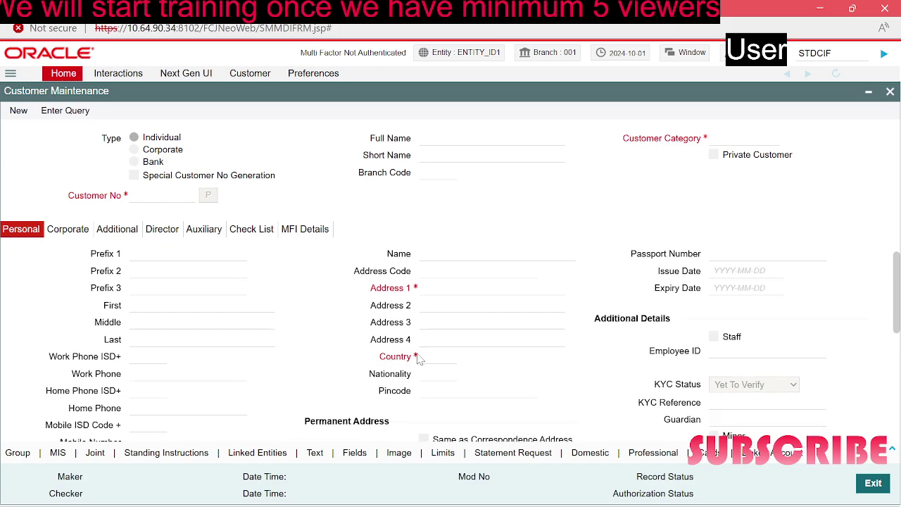
scroll(312, 387, down, 4)
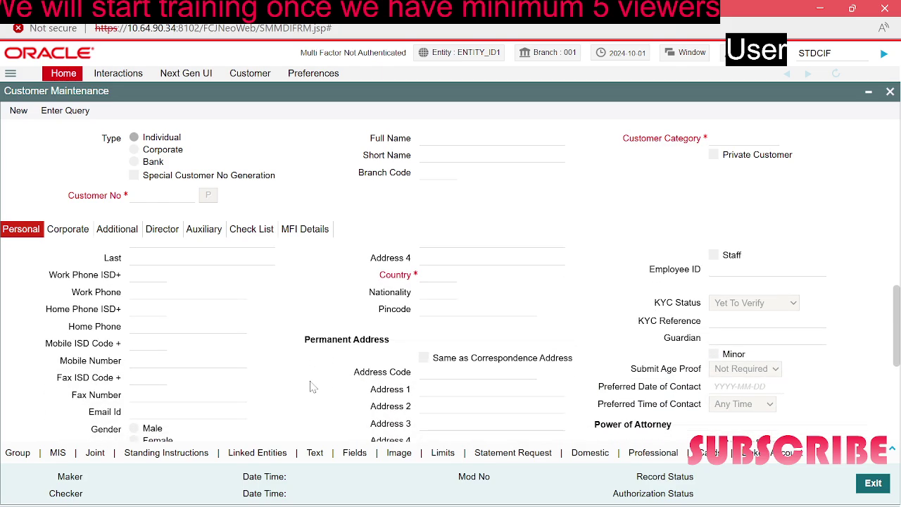
scroll(312, 387, down, 3)
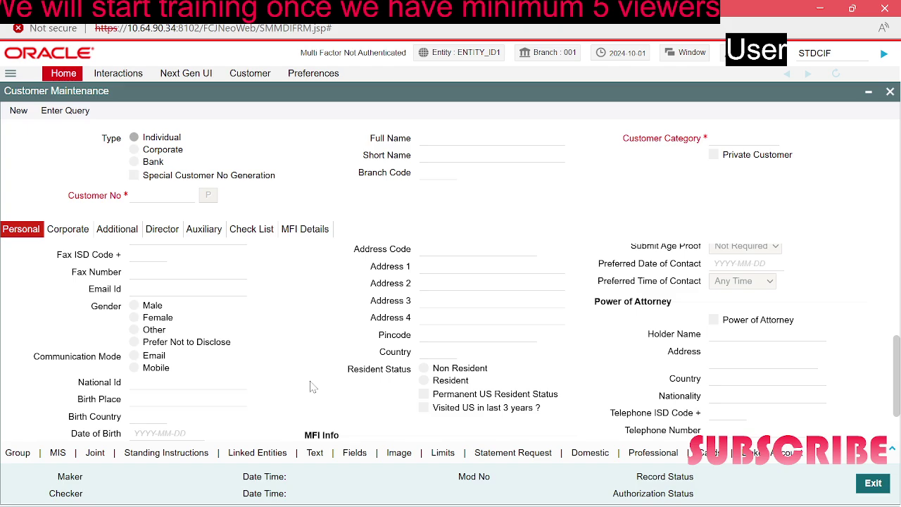
scroll(312, 387, down, 3)
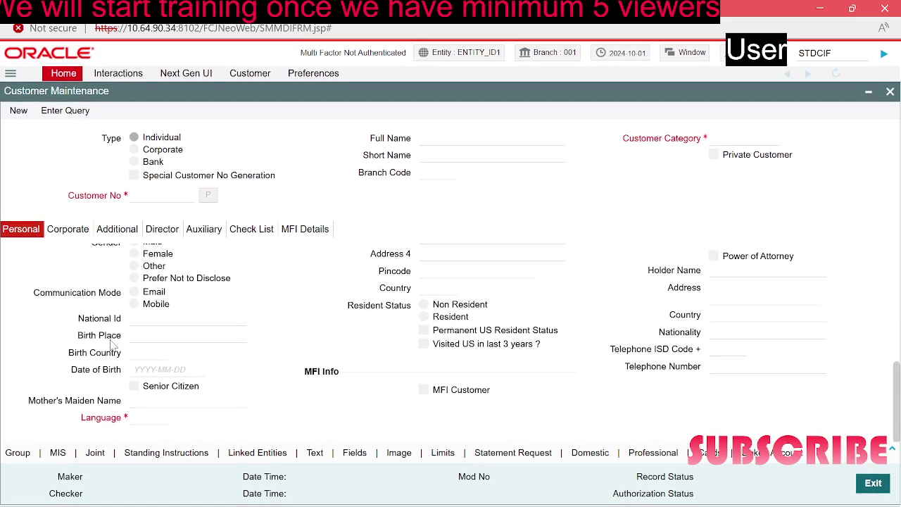
scroll(111, 343, up, 8)
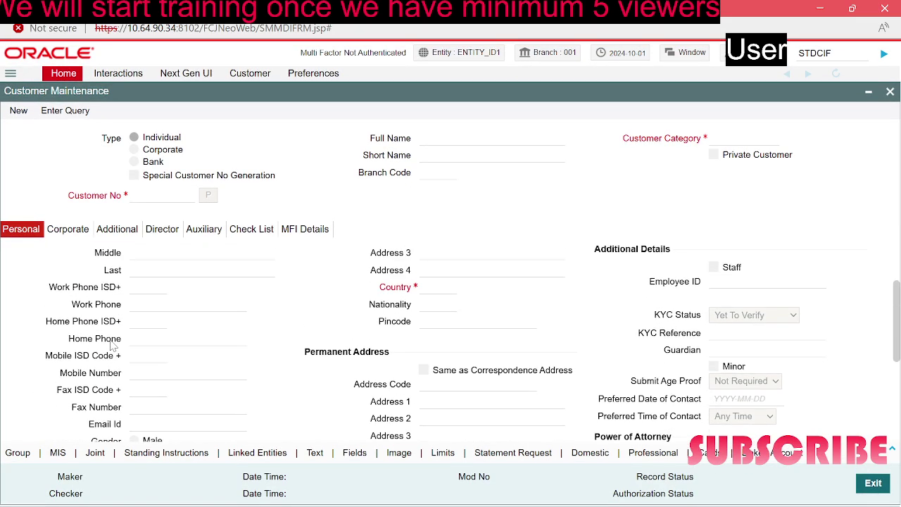
scroll(111, 343, up, 3)
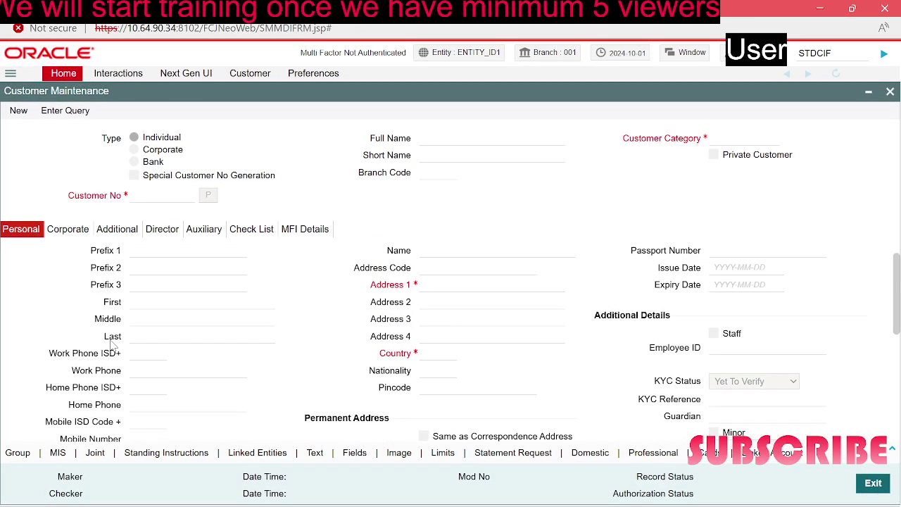
scroll(113, 343, up, 1)
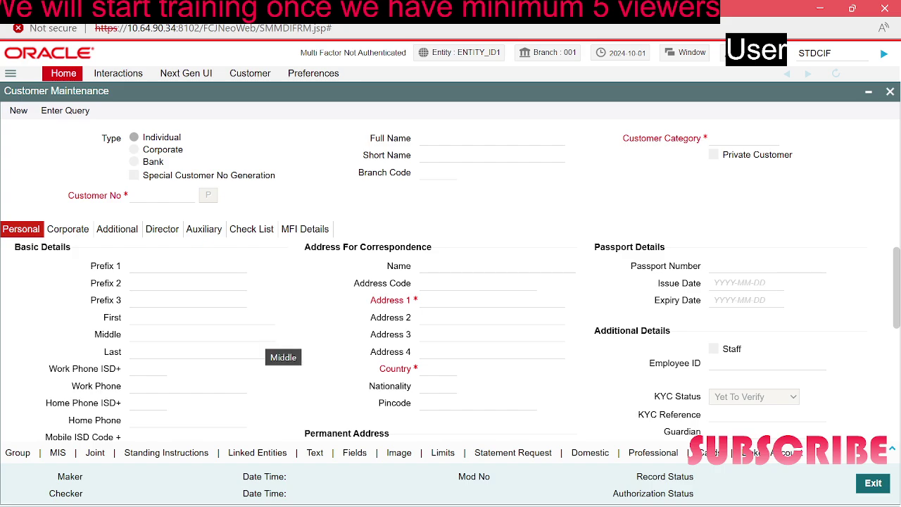
scroll(266, 341, down, 11)
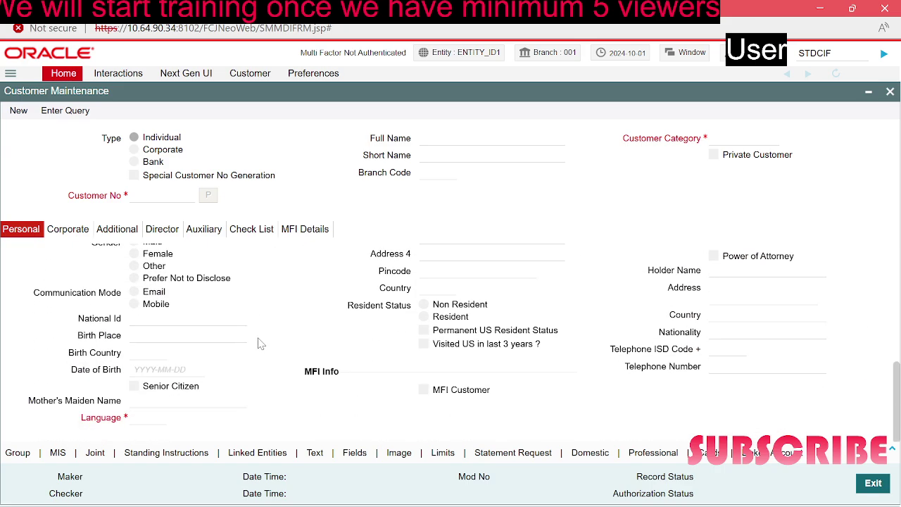
scroll(257, 304, up, 5)
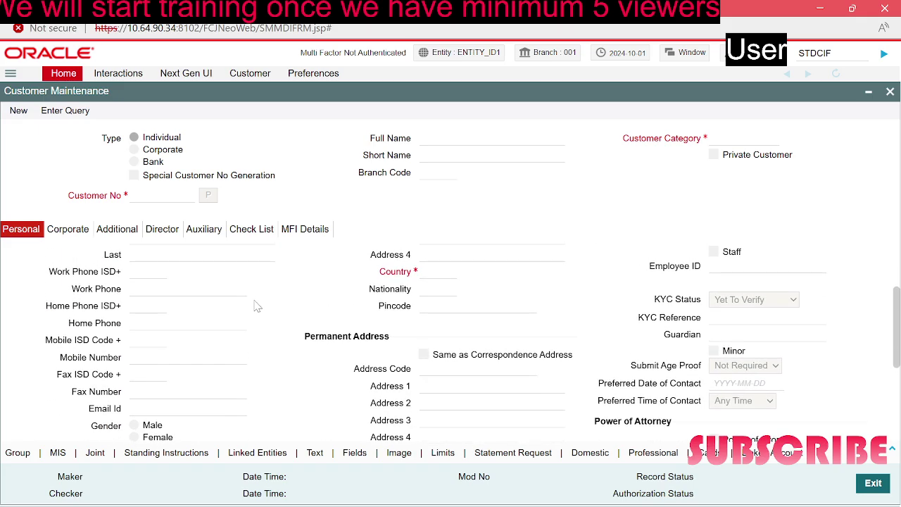
scroll(257, 306, up, 2)
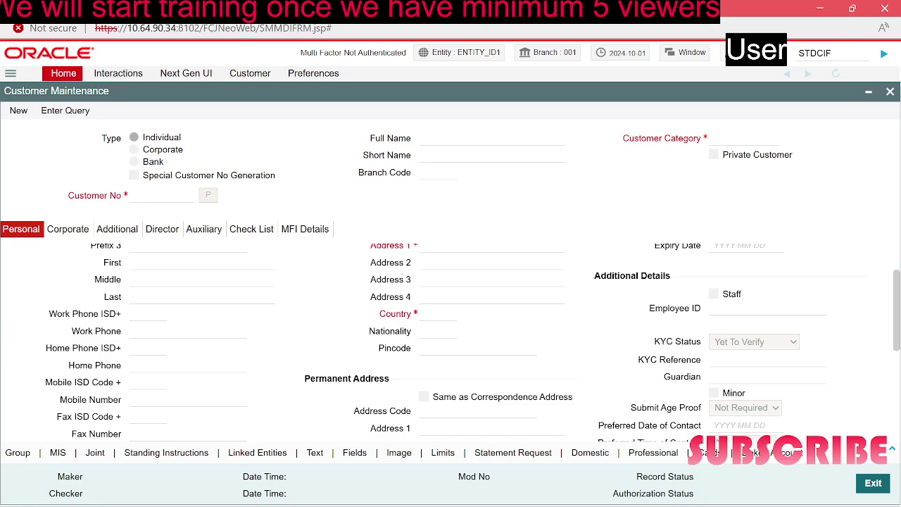
- Review the Corporate tab's fields, then switch to the Additional tab's domicile address and status fields
click(70, 232)
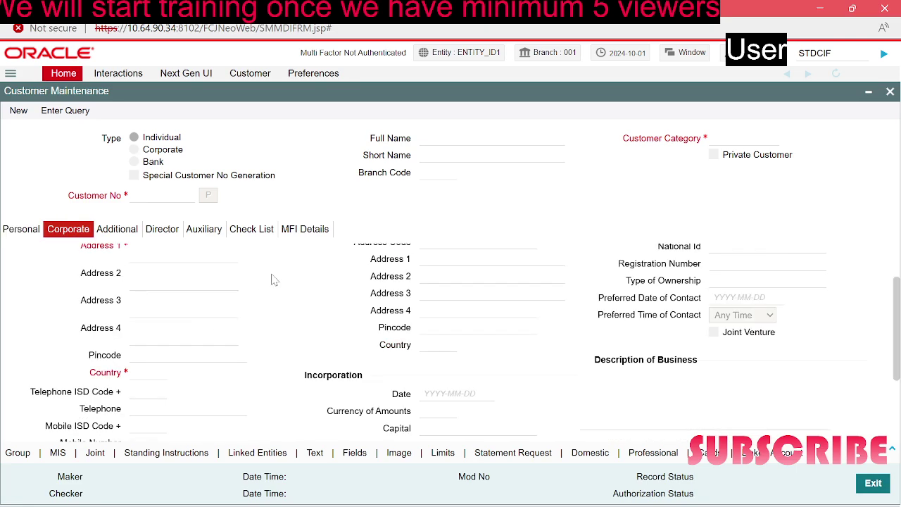
scroll(273, 280, up, 2)
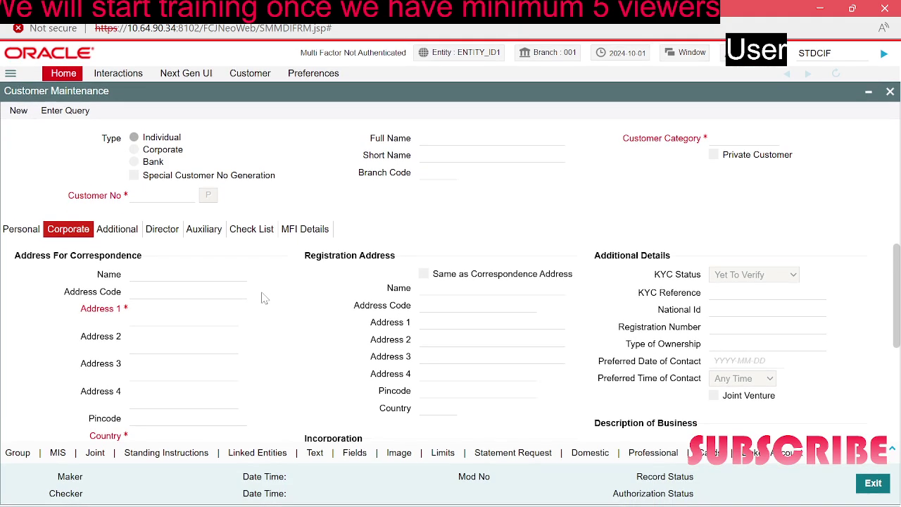
scroll(261, 298, down, 2)
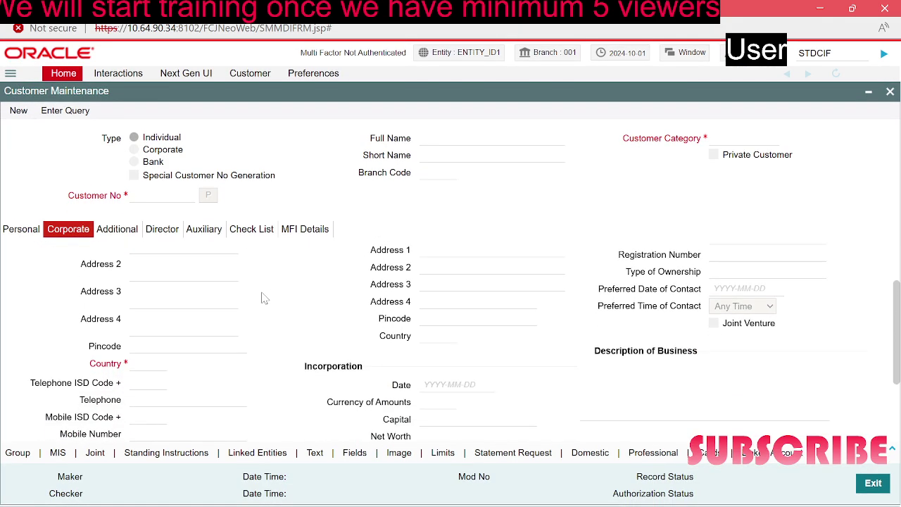
scroll(261, 299, up, 2)
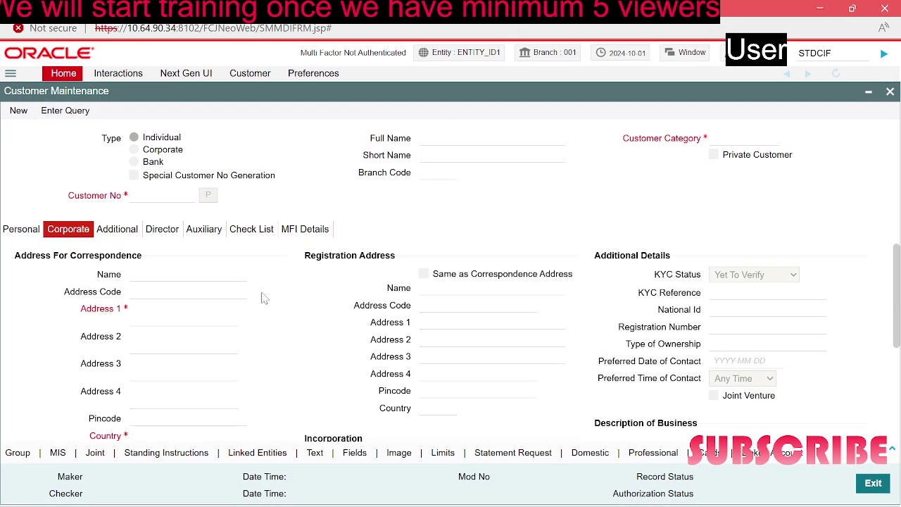
scroll(261, 299, down, 5)
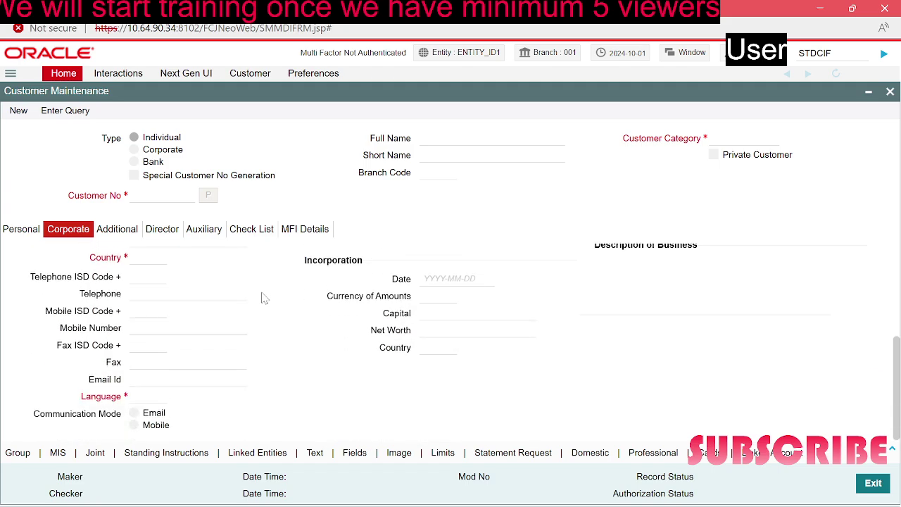
scroll(261, 299, up, 2)
scroll(259, 297, up, 2)
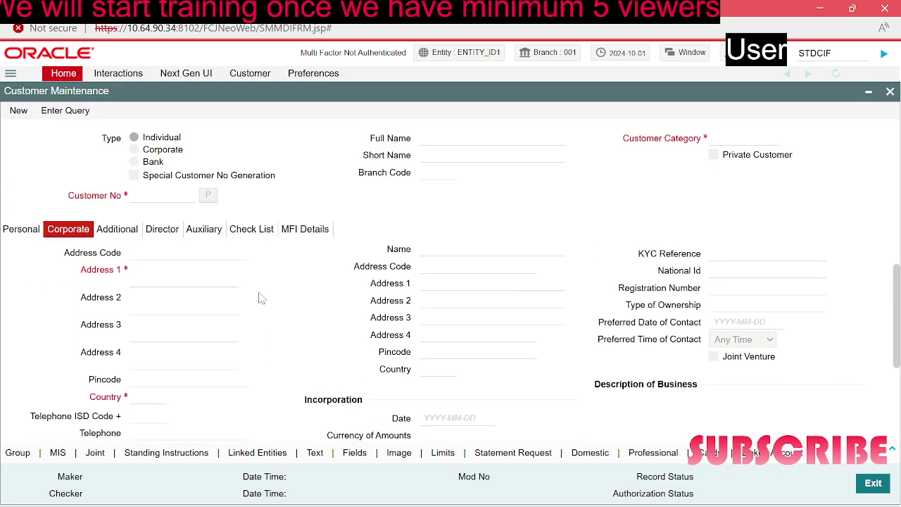
click(117, 230)
scroll(292, 316, up, 1)
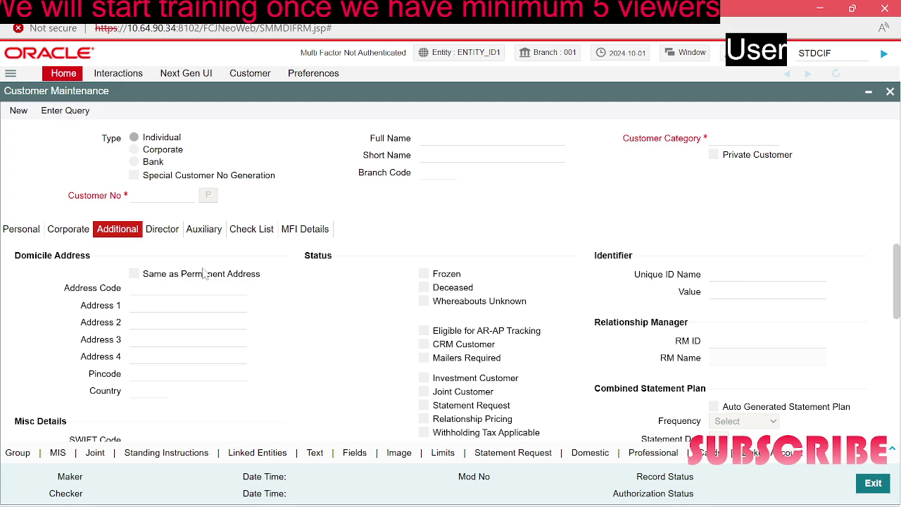
- View the Director, Auxiliary, Check List and MFI Details tabs in turn
click(166, 235)
click(214, 233)
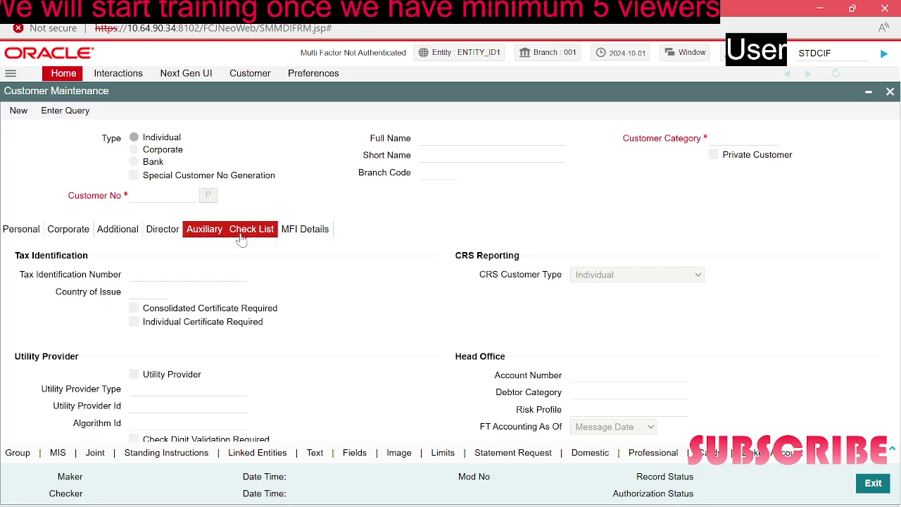
click(260, 233)
click(295, 233)
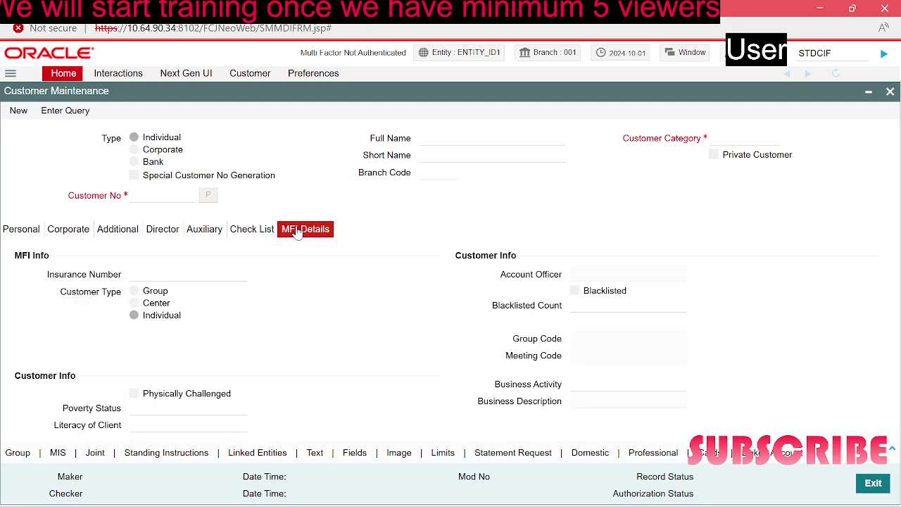
- Step back through Auxiliary, Director, Additional and Corporate to the Personal tab
click(203, 231)
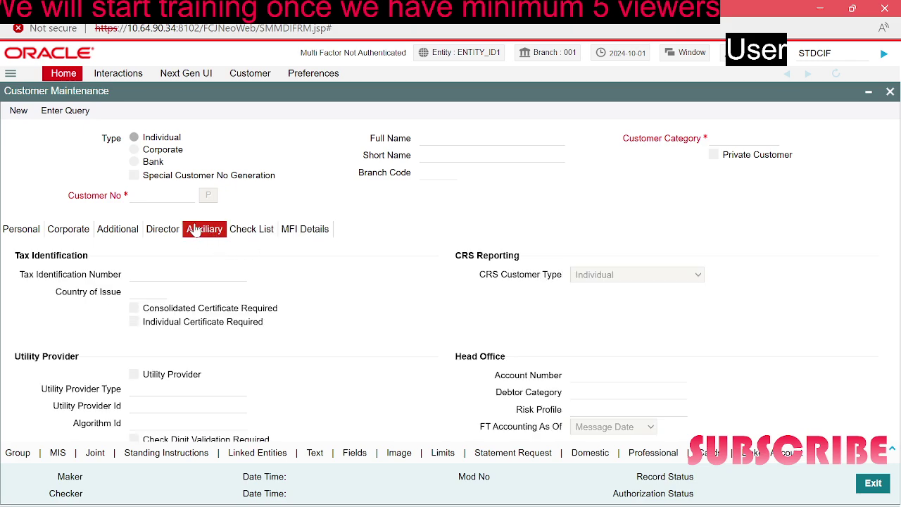
click(156, 233)
click(117, 231)
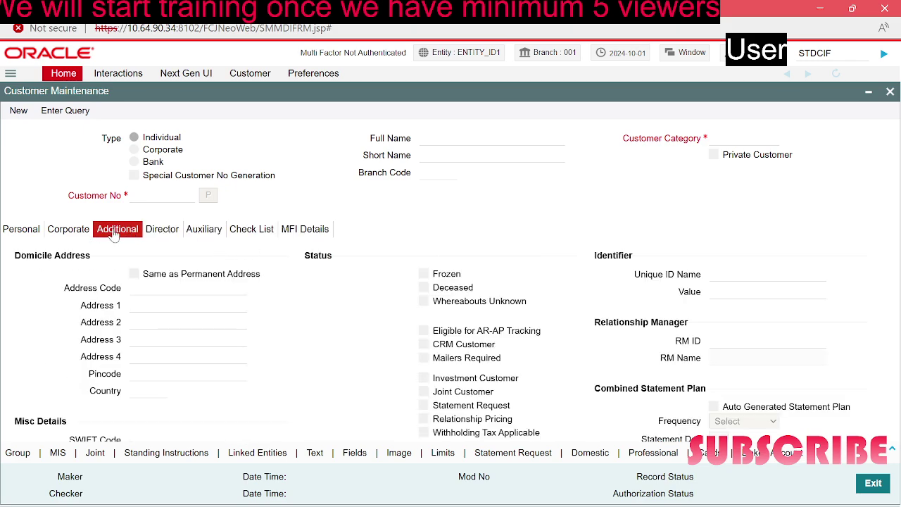
click(70, 231)
click(23, 230)
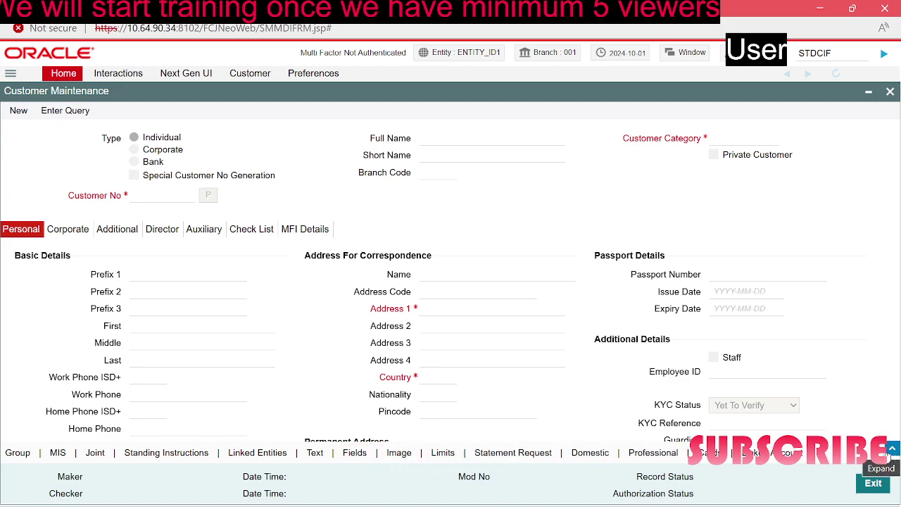
- Expand the bottom sub-screen strip to list KYC Details, Joint Venture, Account Details and Change Log
click(888, 451)
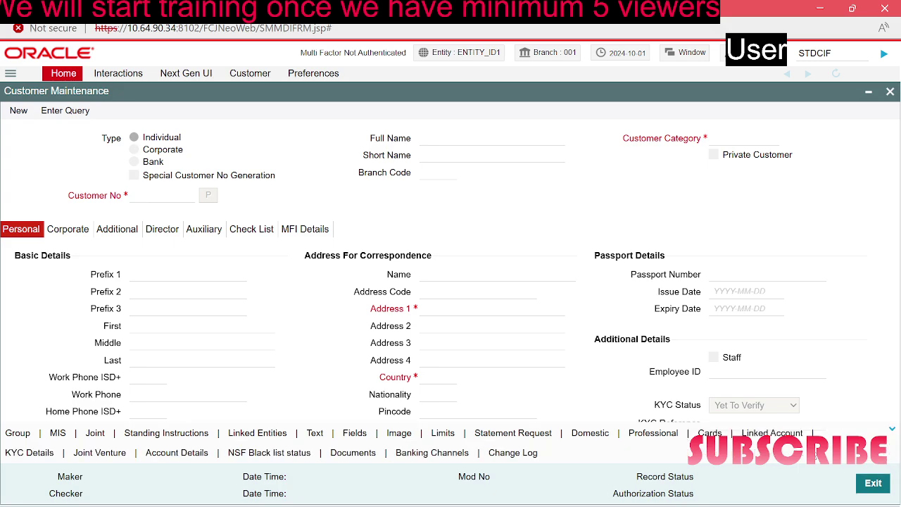